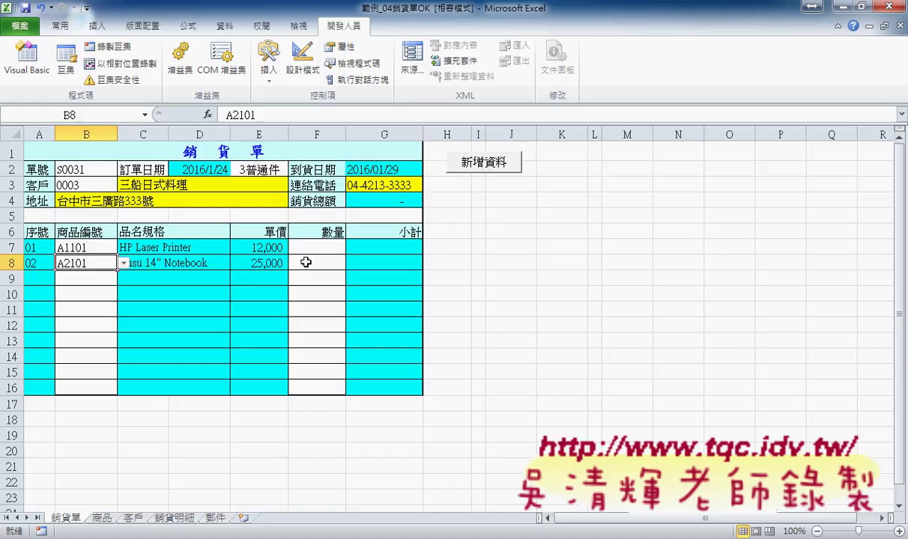
Choose A2101 for line 02, with quantity 4 on line 01 and 2 on line 02
click(329, 247)
click(352, 247)
click(314, 270)
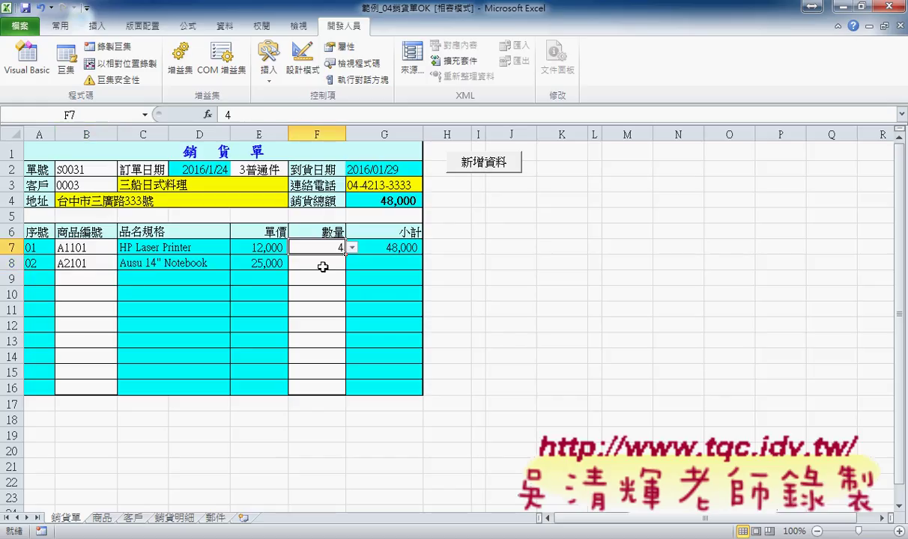
click(313, 270)
click(352, 263)
click(303, 290)
Add line 03 as 2 × A1103, then check the 198,000 sales total in G4
click(87, 278)
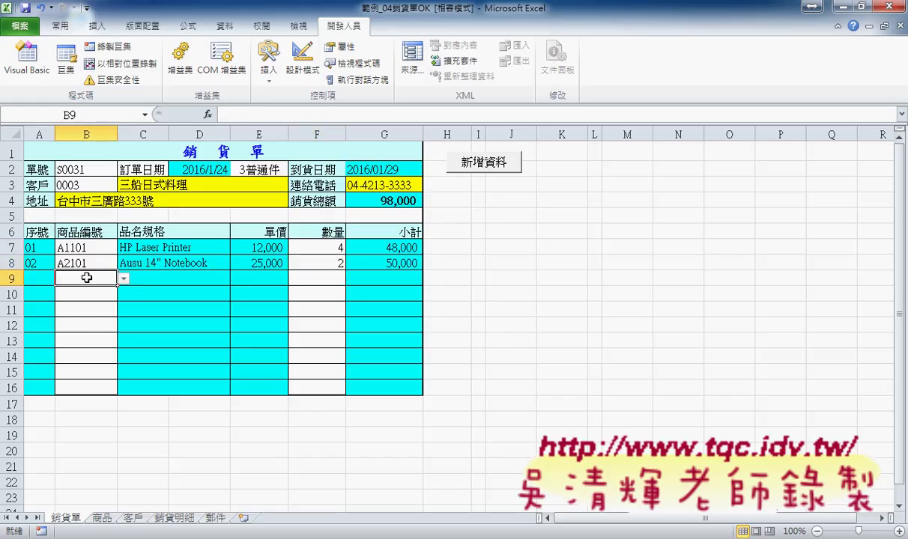
click(122, 278)
click(84, 313)
click(320, 276)
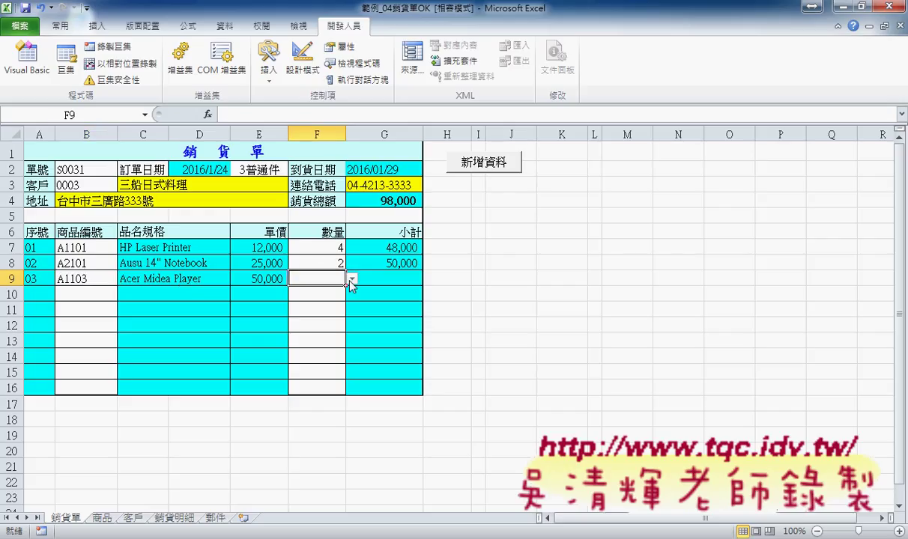
click(351, 279)
click(315, 301)
click(375, 196)
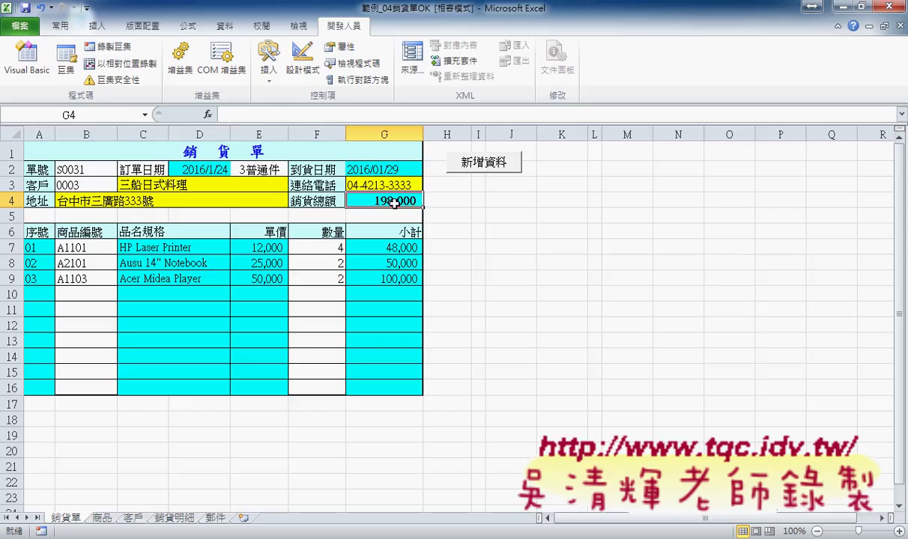
double_click(396, 209)
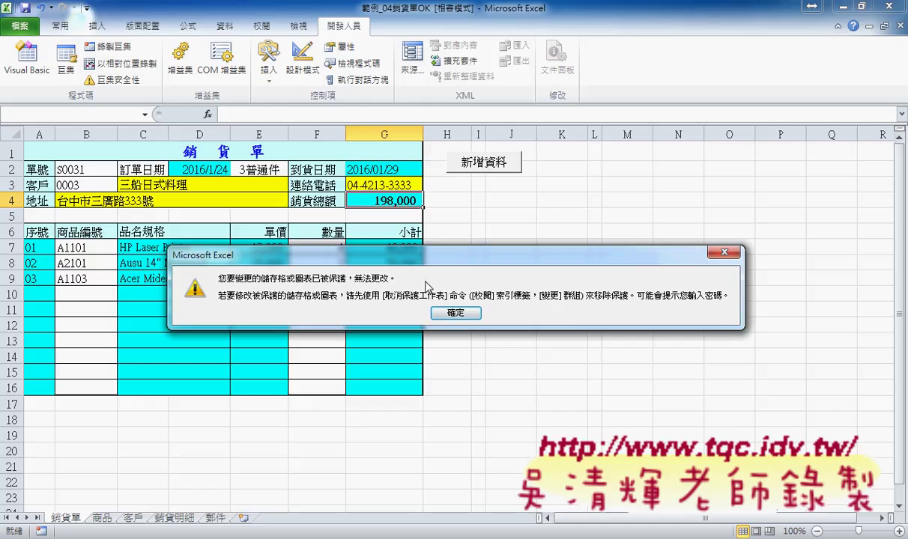
click(456, 313)
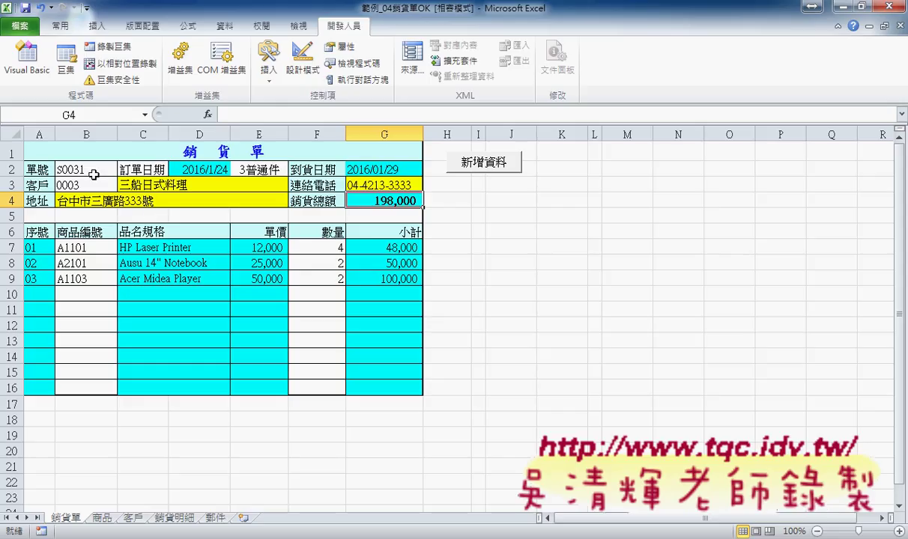
click(253, 162)
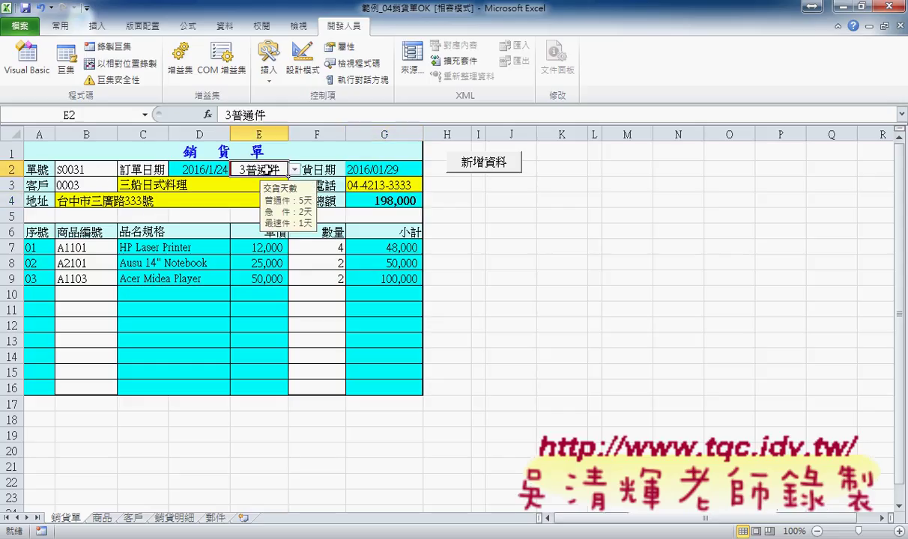
Select input ranges B7:B16 and F7:F16, then show the Review (校閱) commands
click(87, 181)
drag(79, 247, 79, 392)
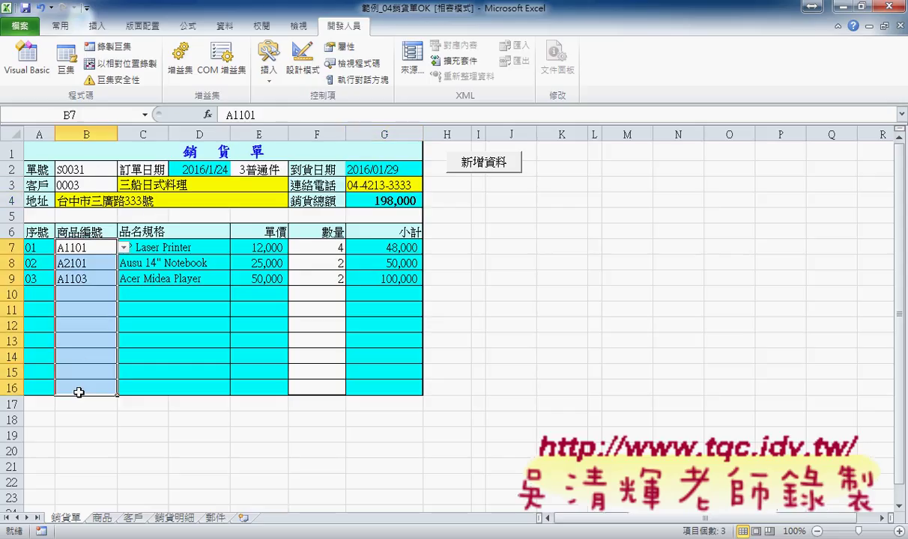
drag(314, 247, 315, 387)
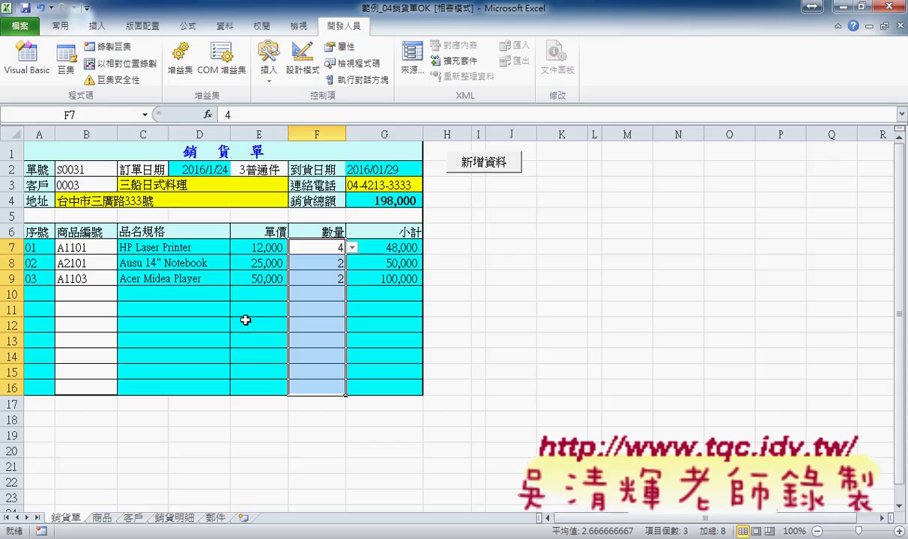
click(262, 30)
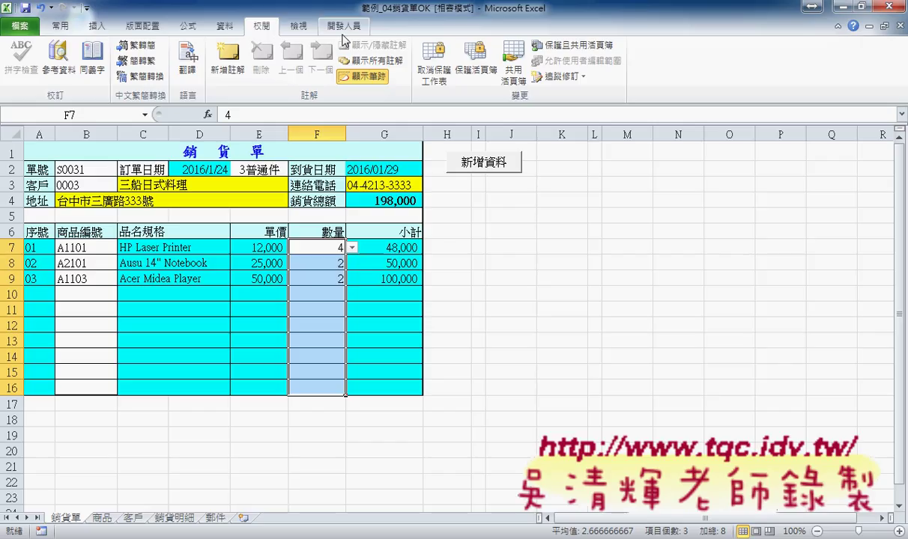
click(445, 75)
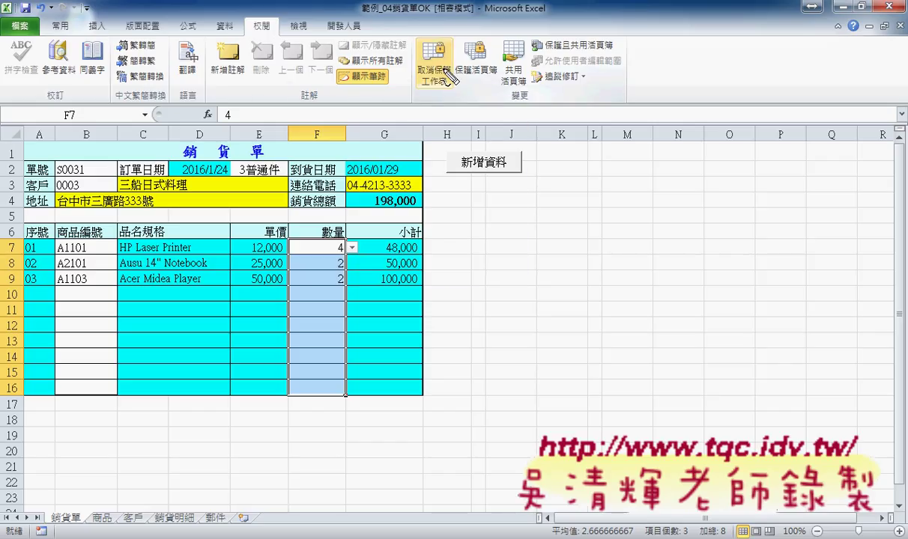
drag(440, 93, 464, 77)
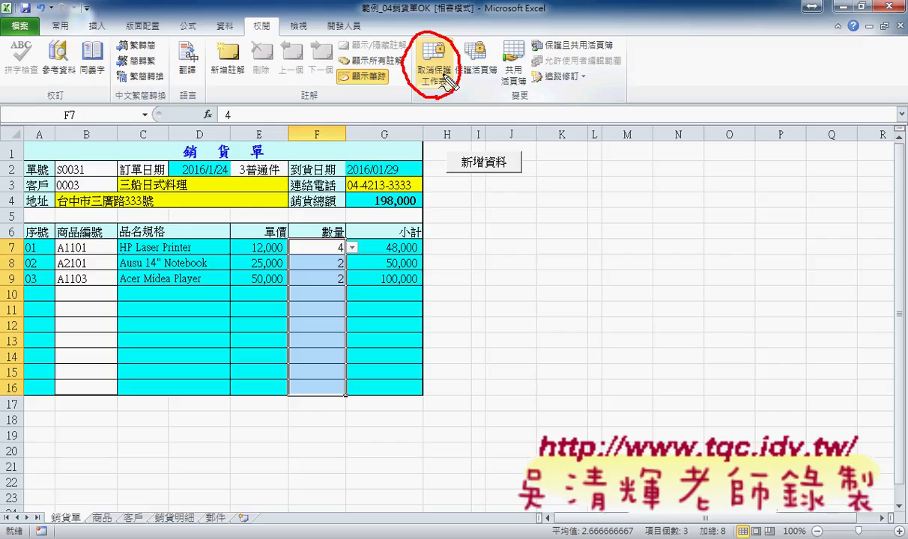
key(Escape)
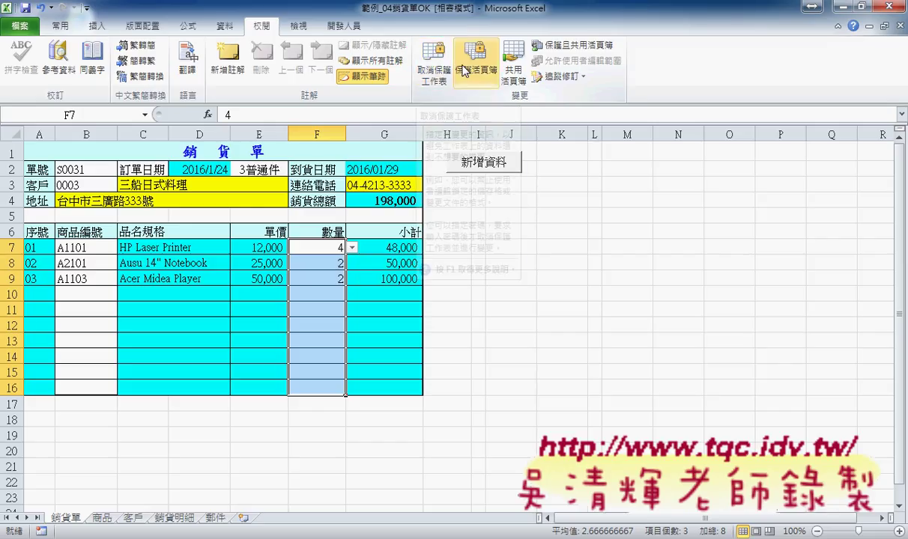
click(429, 78)
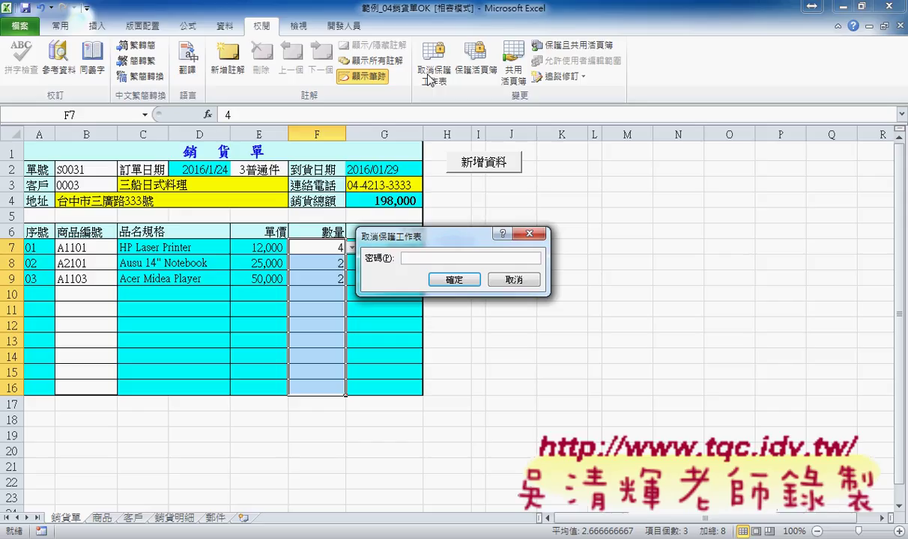
click(440, 279)
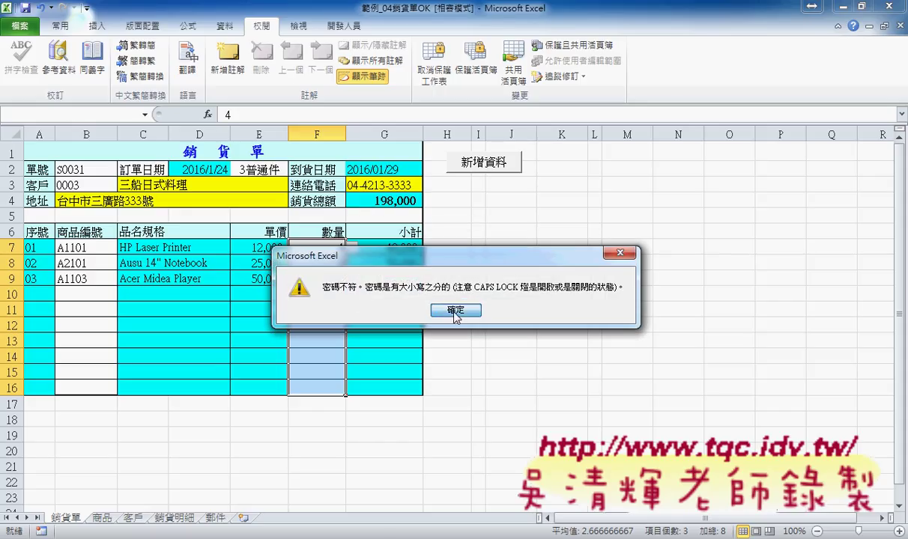
click(456, 309)
click(434, 82)
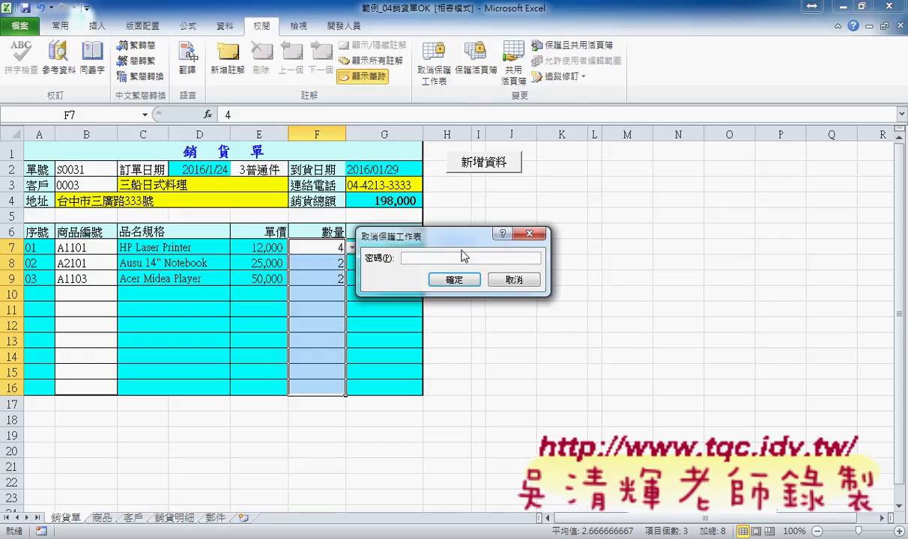
text(***)
text(******)
key(Return)
key(Return)
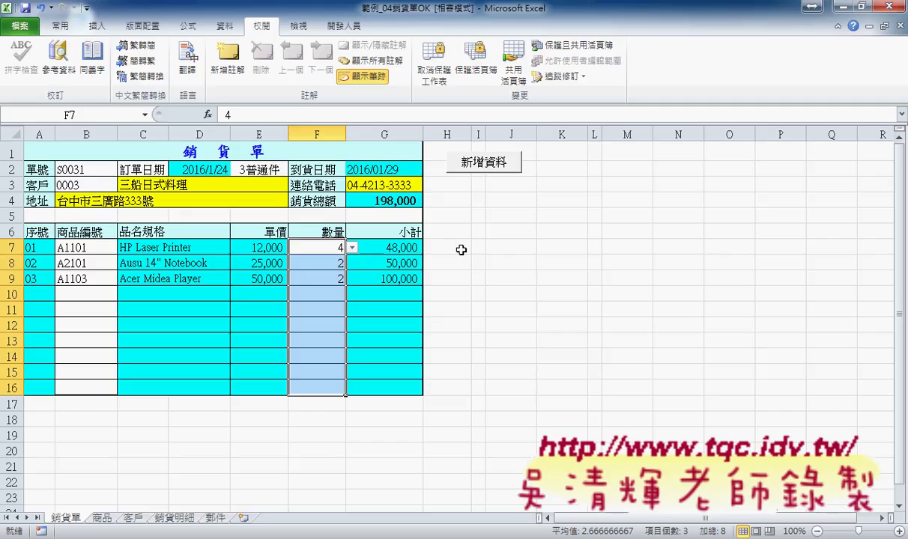
Deselect the quantity column by selecting I9 and return to the Home (常用) commands
click(478, 277)
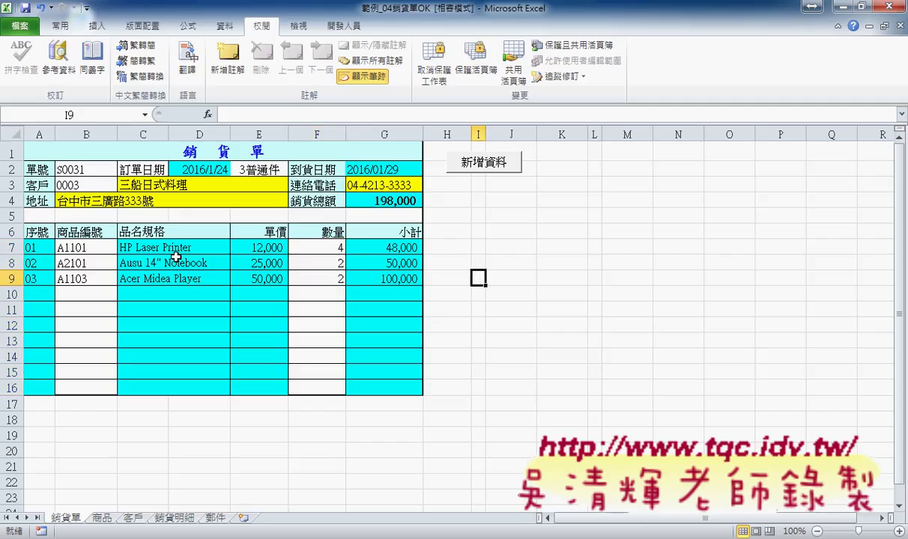
click(60, 26)
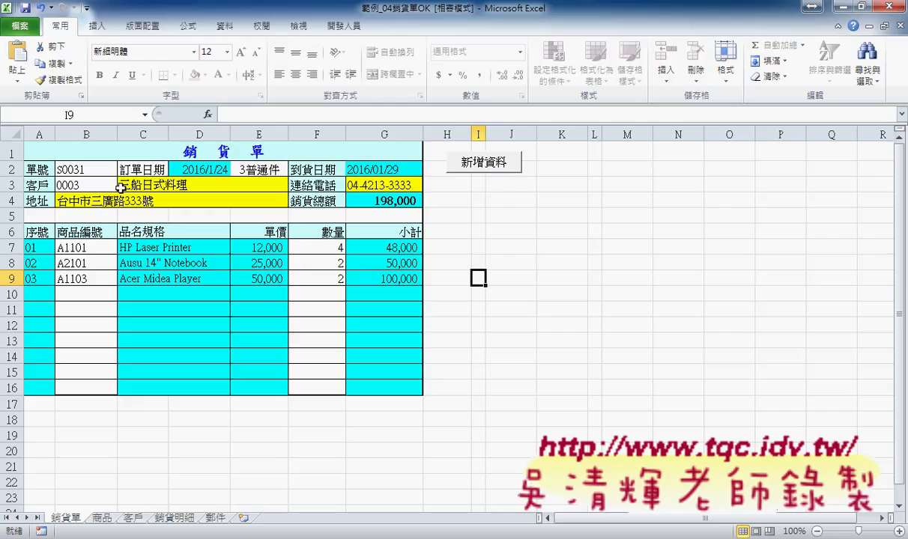
click(178, 517)
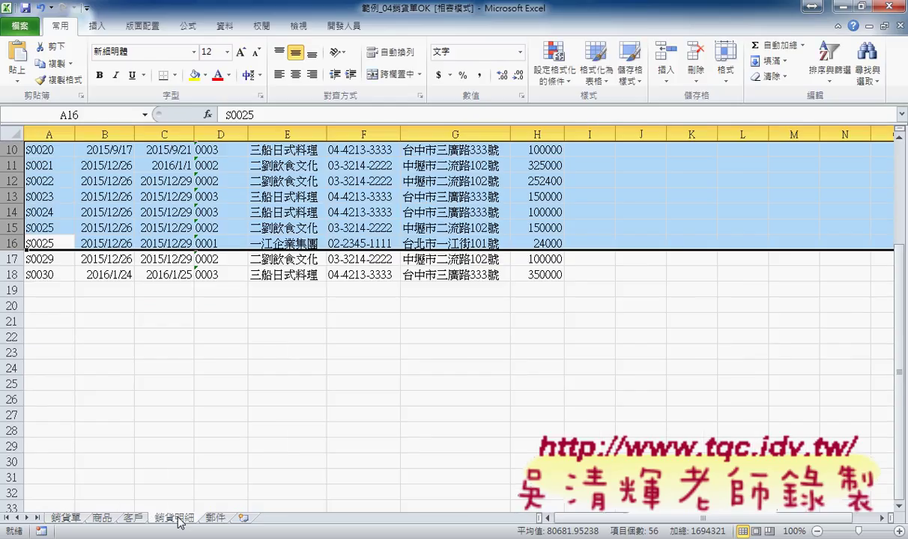
drag(59, 290, 542, 290)
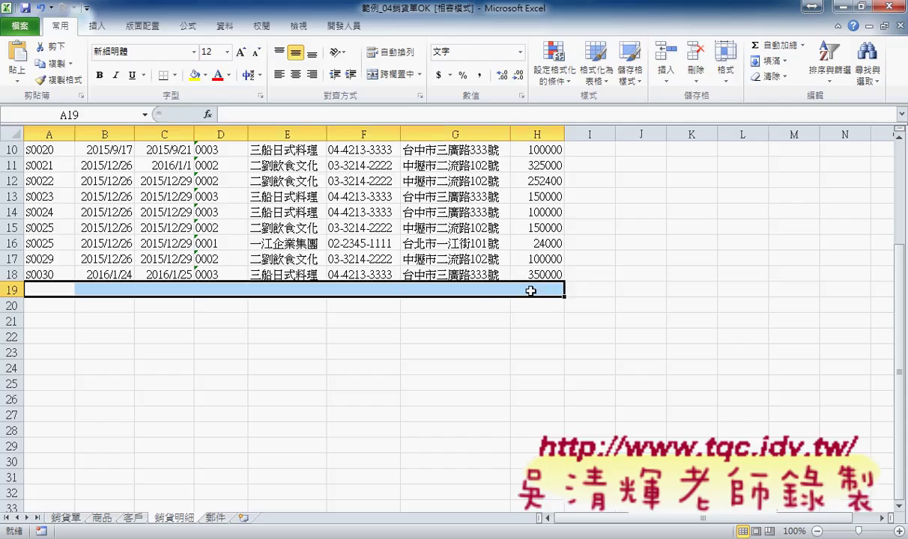
click(66, 518)
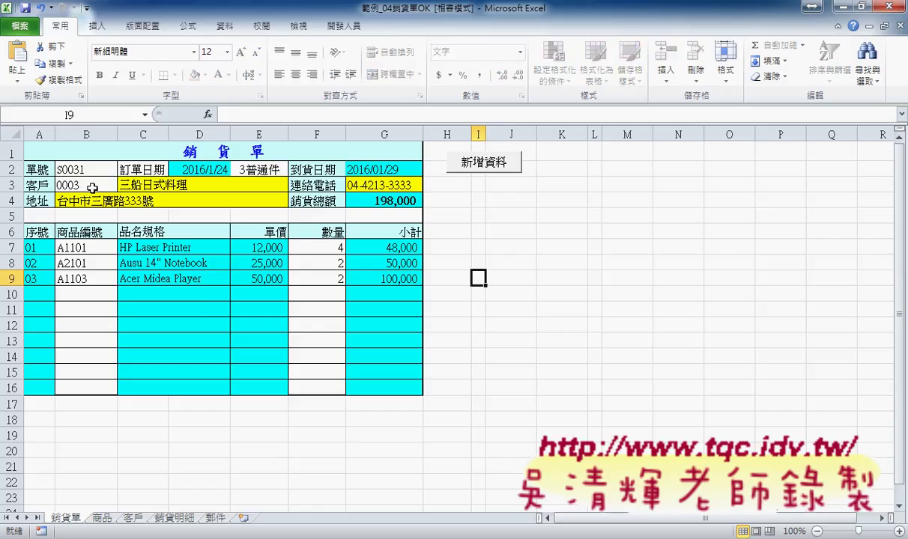
click(75, 166)
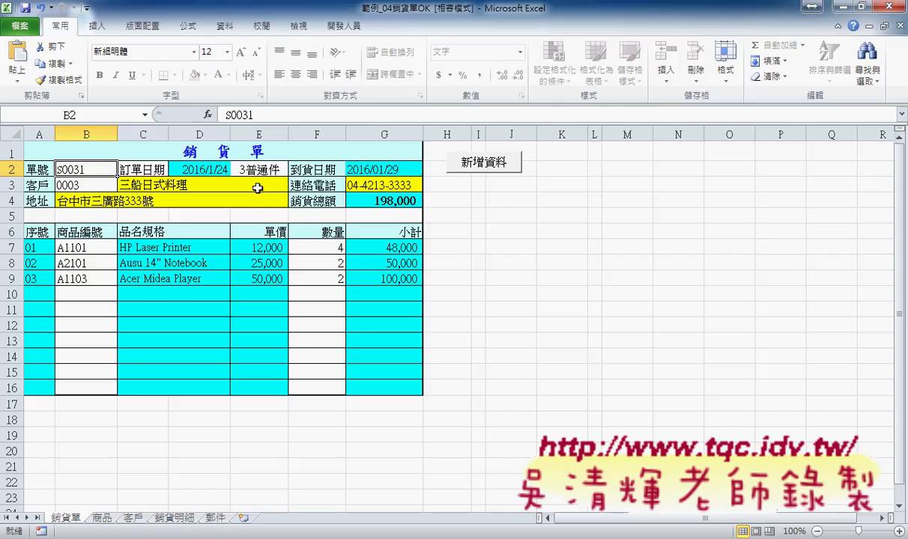
Check empty row 19 on 銷貨明細, then use 新增資料 to save S0031 and start S0032
click(174, 517)
drag(45, 292, 536, 291)
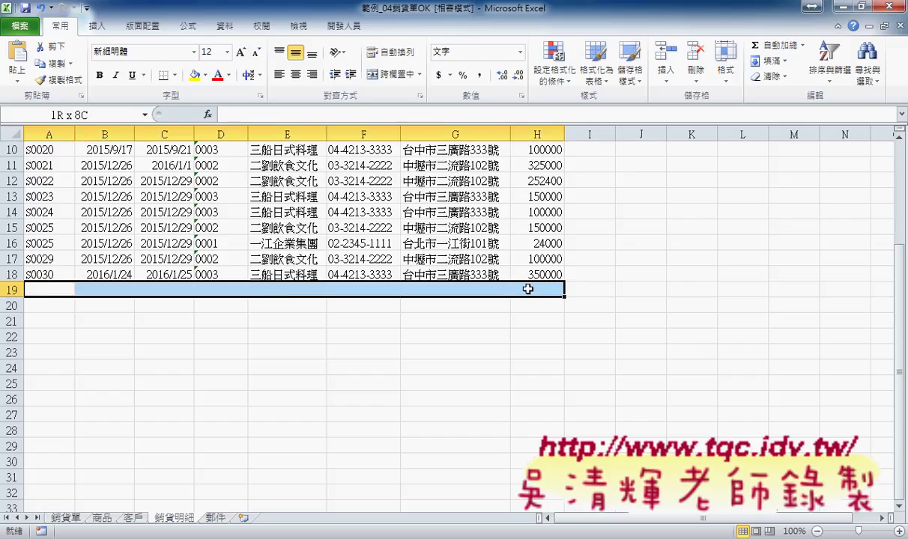
click(65, 518)
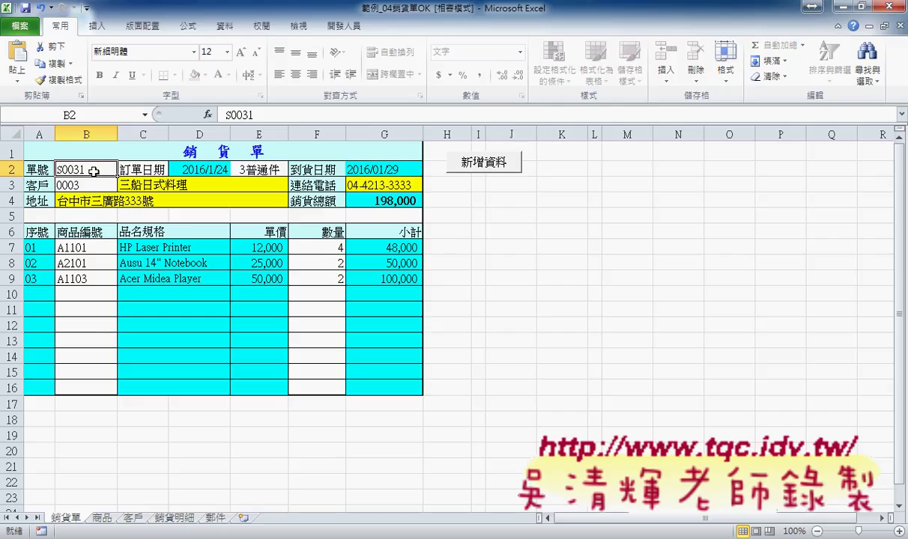
click(482, 173)
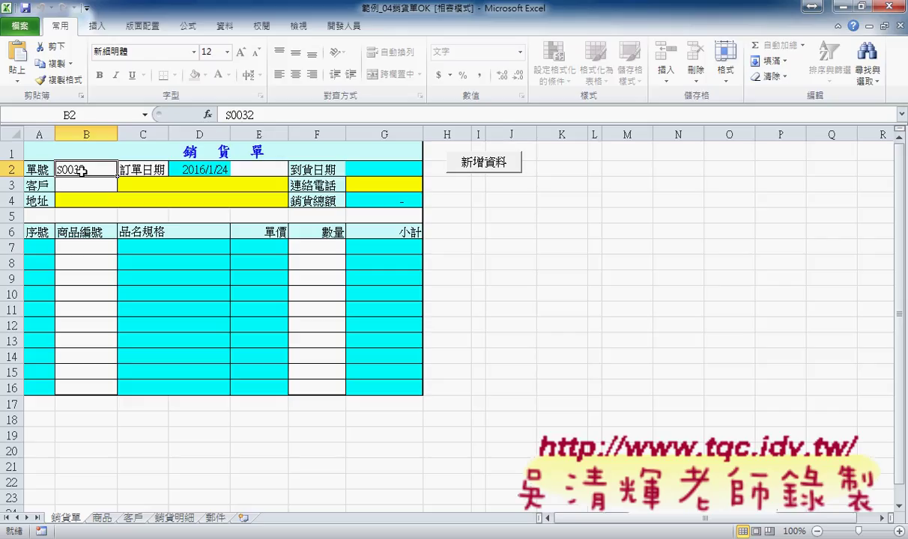
click(177, 518)
drag(38, 290, 522, 289)
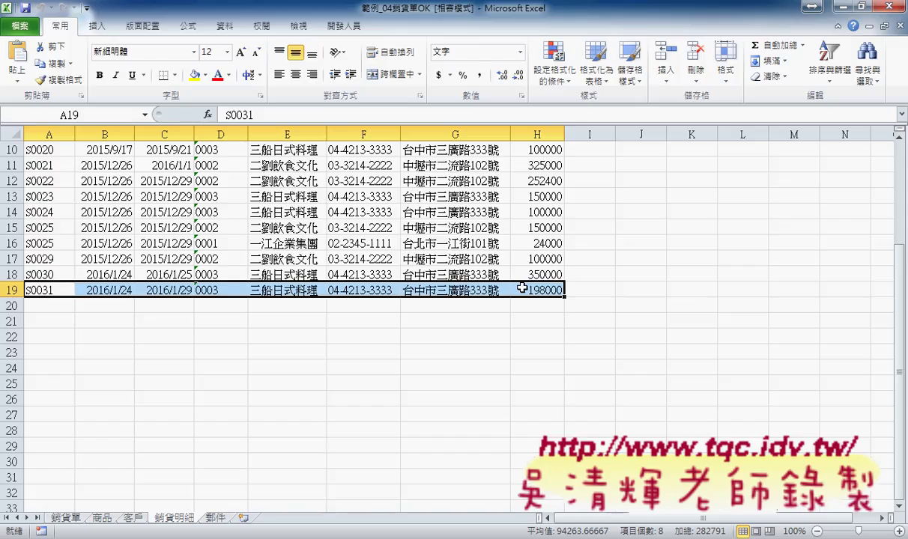
click(65, 516)
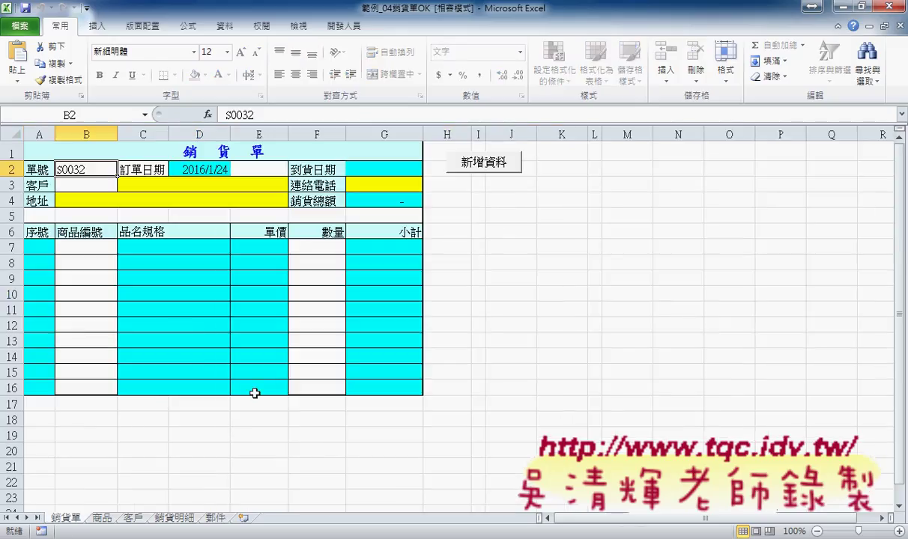